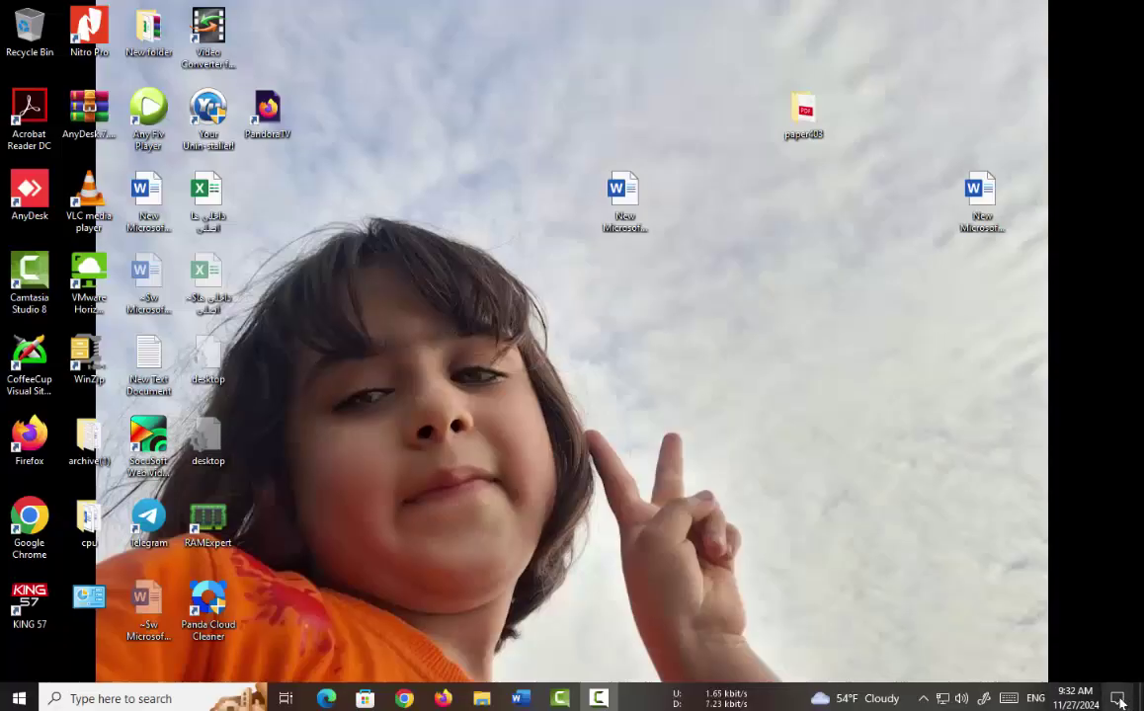
- Open the Action Center from the taskbar notification icon and its options, then close it
{"action": "left_click", "coordinate": [1119, 700]}
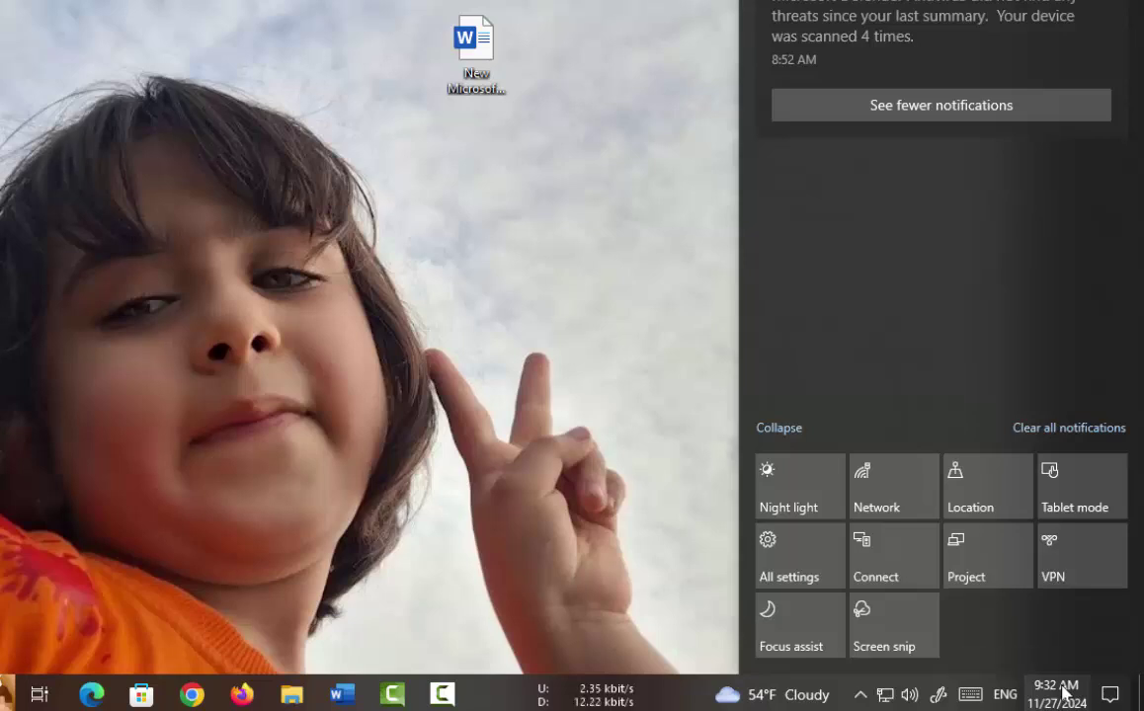
{"action": "right_click", "coordinate": [1111, 694]}
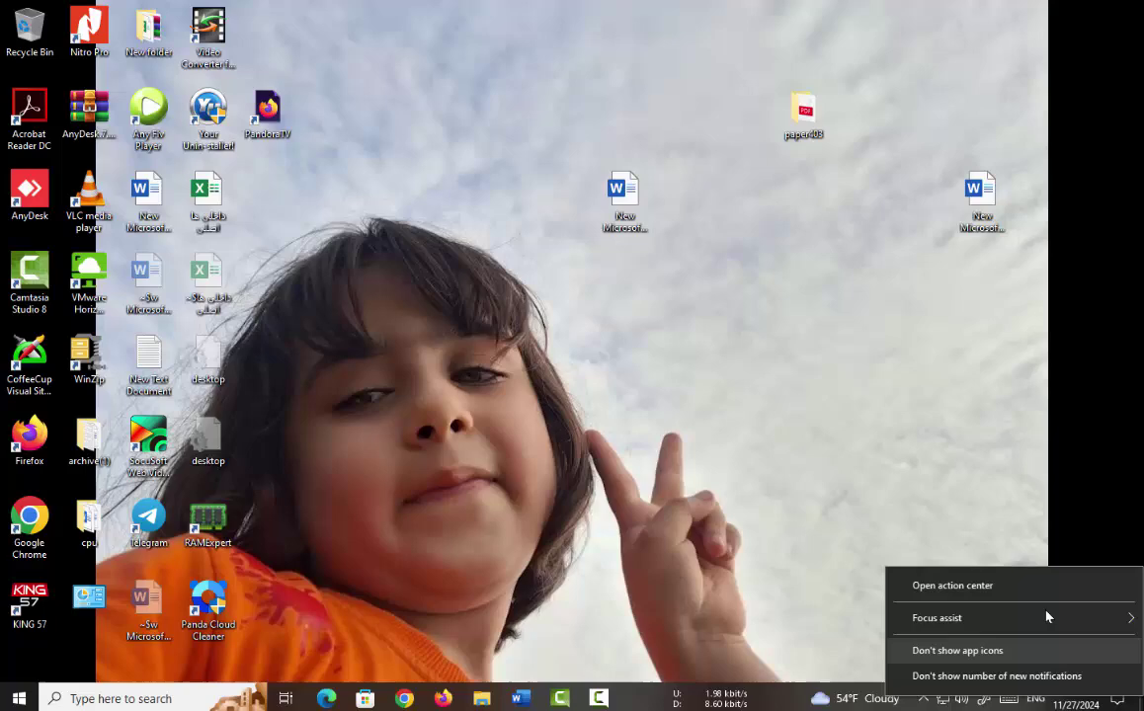
{"action": "left_click", "coordinate": [919, 586]}
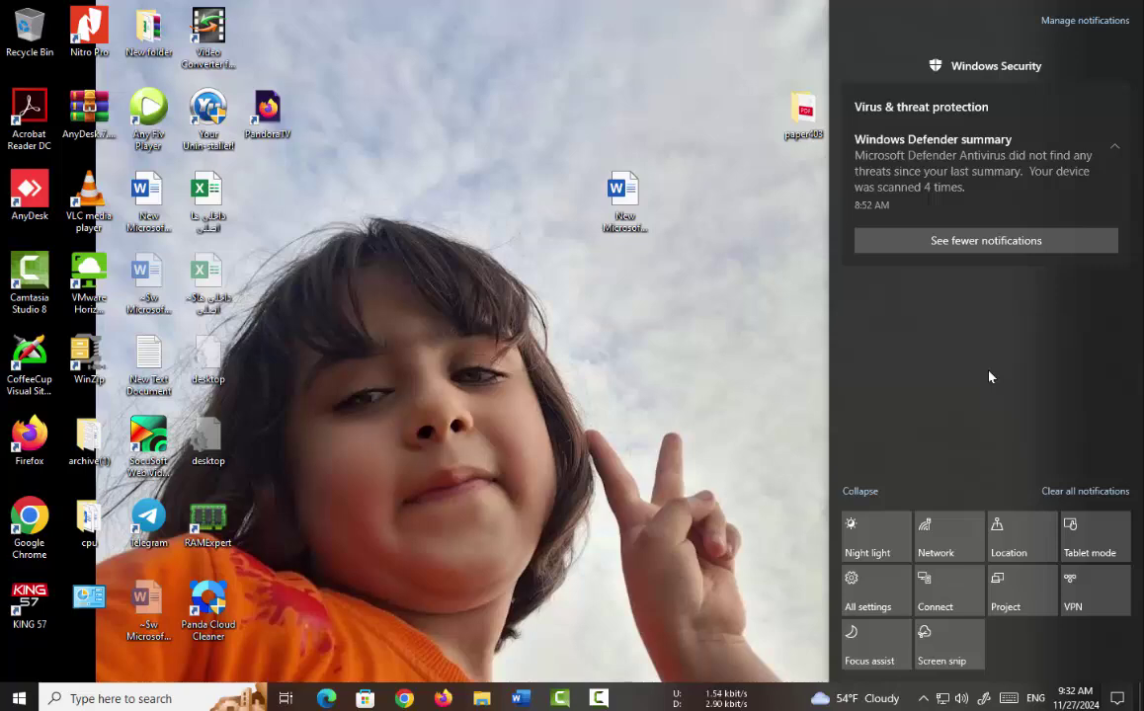
{"action": "left_click", "coordinate": [734, 371]}
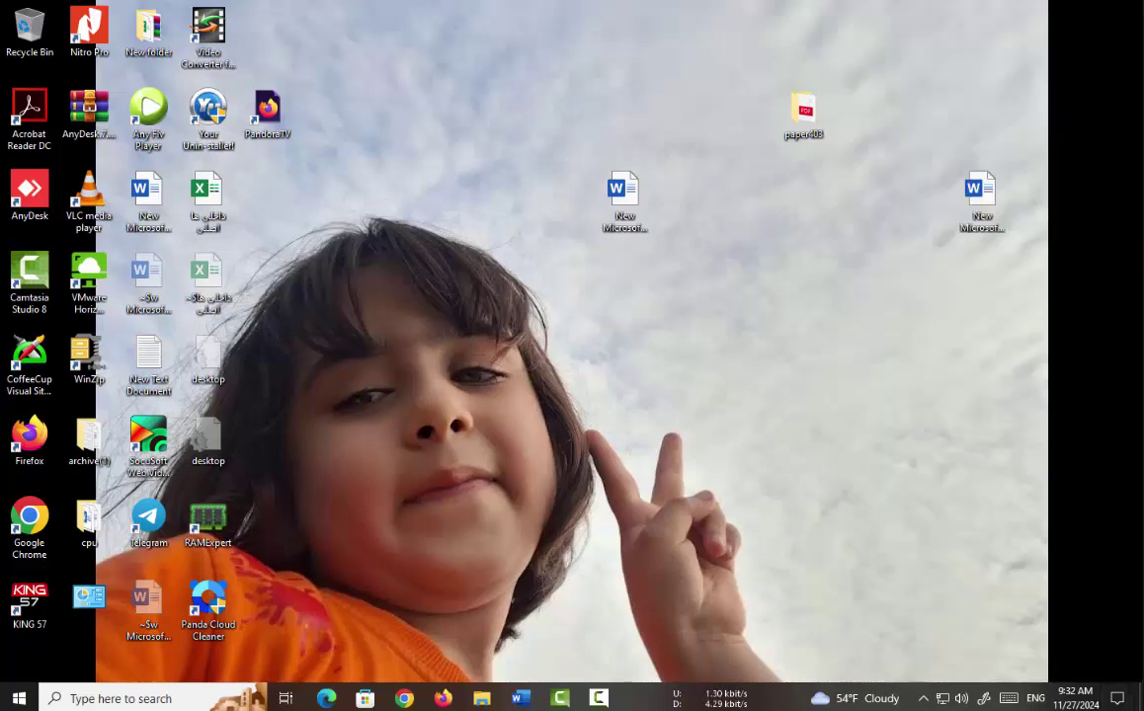
- Under Personalize > Taskbar > system icons, toggle Action Center off and on, leaving it On
{"action": "right_click", "coordinate": [734, 370]}
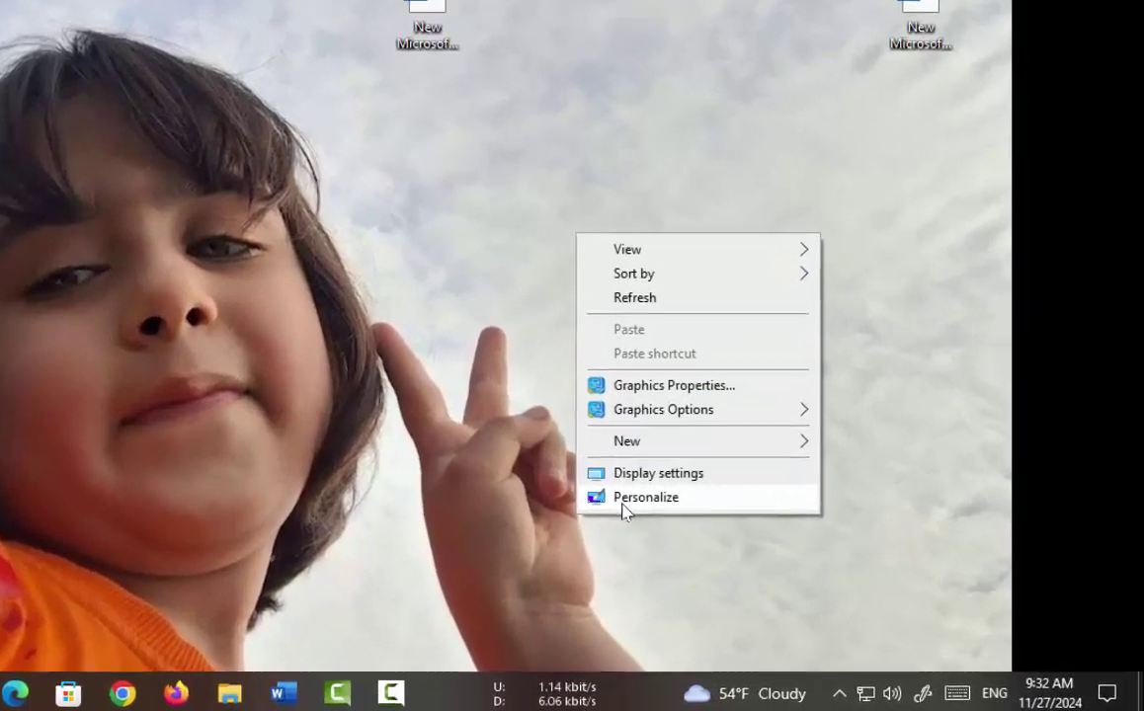
{"action": "left_click", "coordinate": [771, 558]}
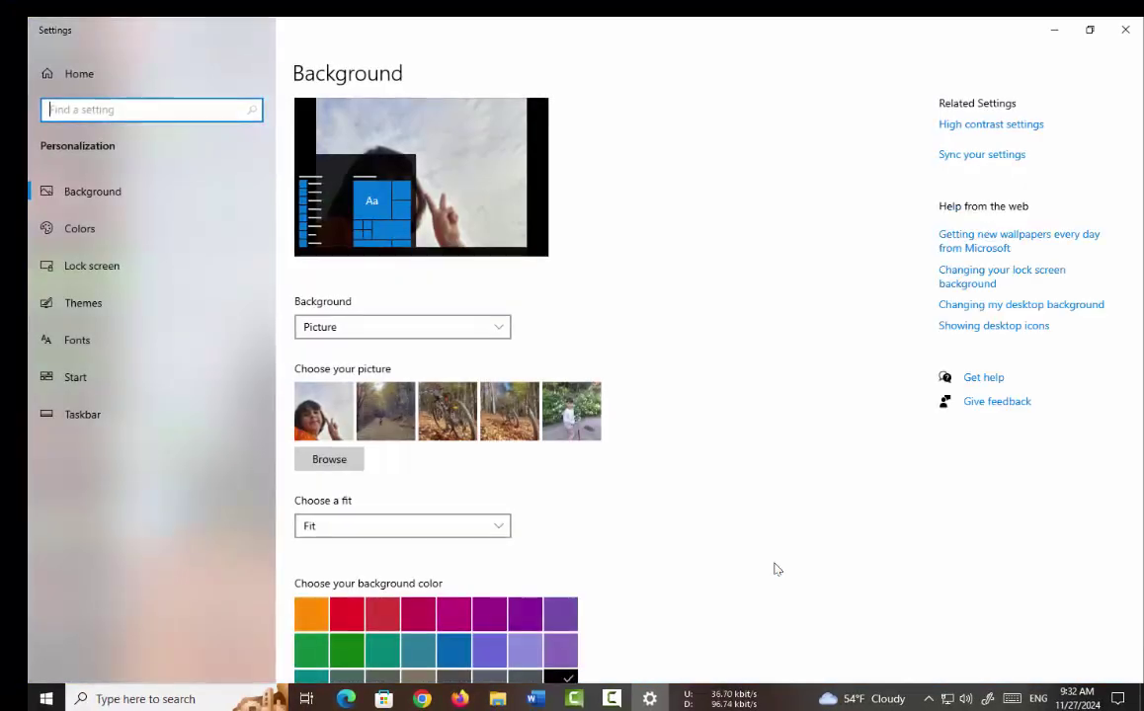
{"action": "left_click", "coordinate": [89, 418]}
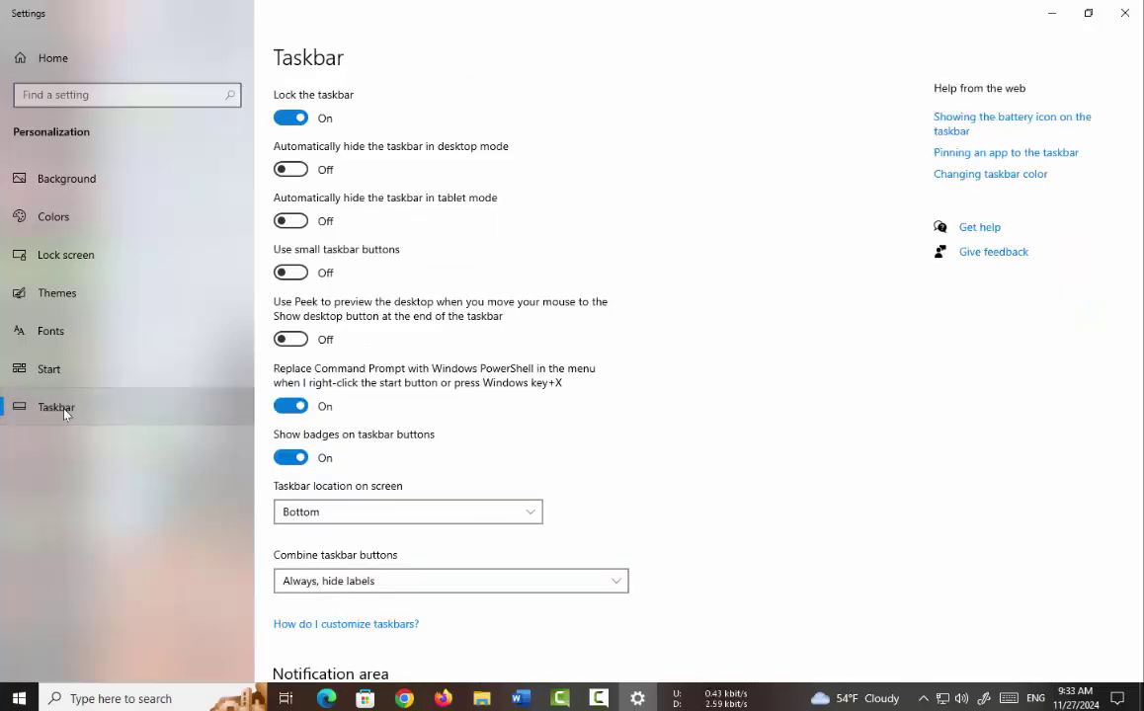
{"action": "scroll", "coordinate": [756, 527], "scroll_direction": "down", "scroll_amount": 5}
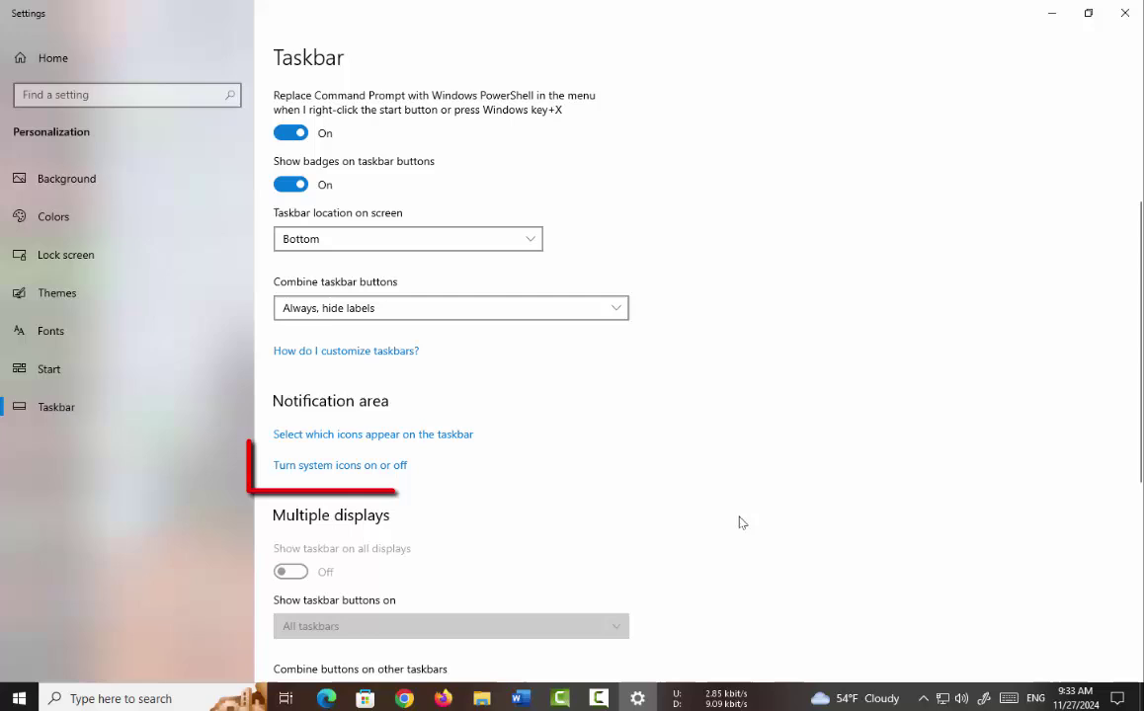
{"action": "left_click", "coordinate": [364, 475]}
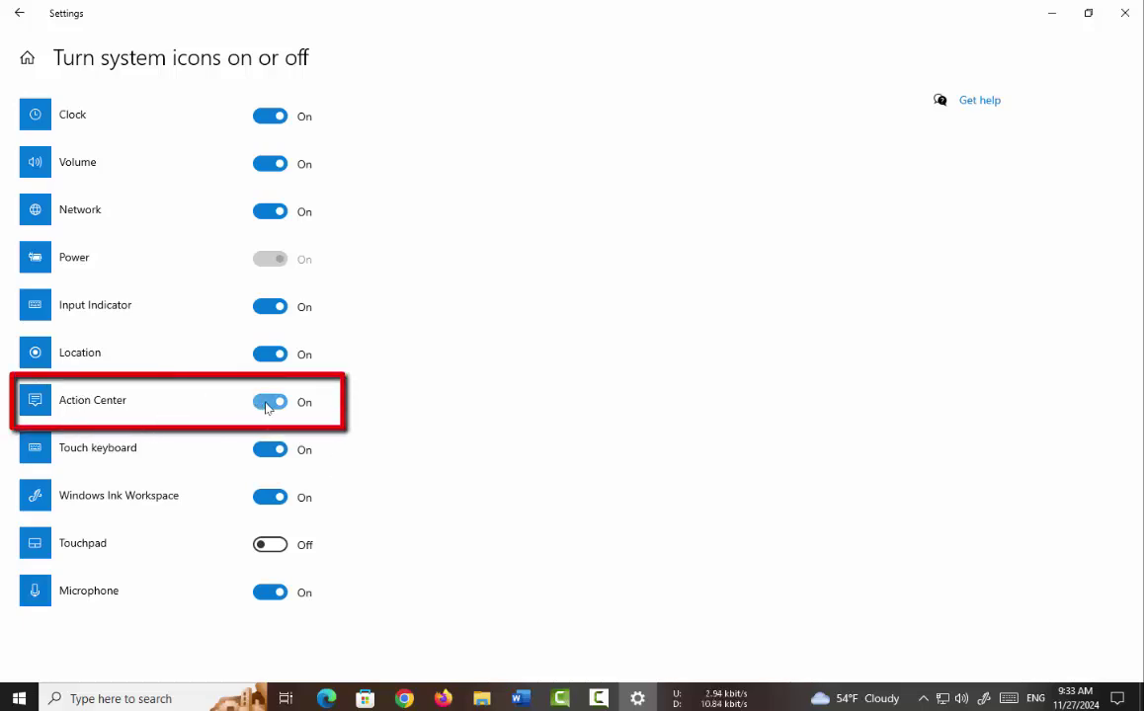
{"action": "left_click", "coordinate": [265, 406]}
{"action": "left_click", "coordinate": [288, 407]}
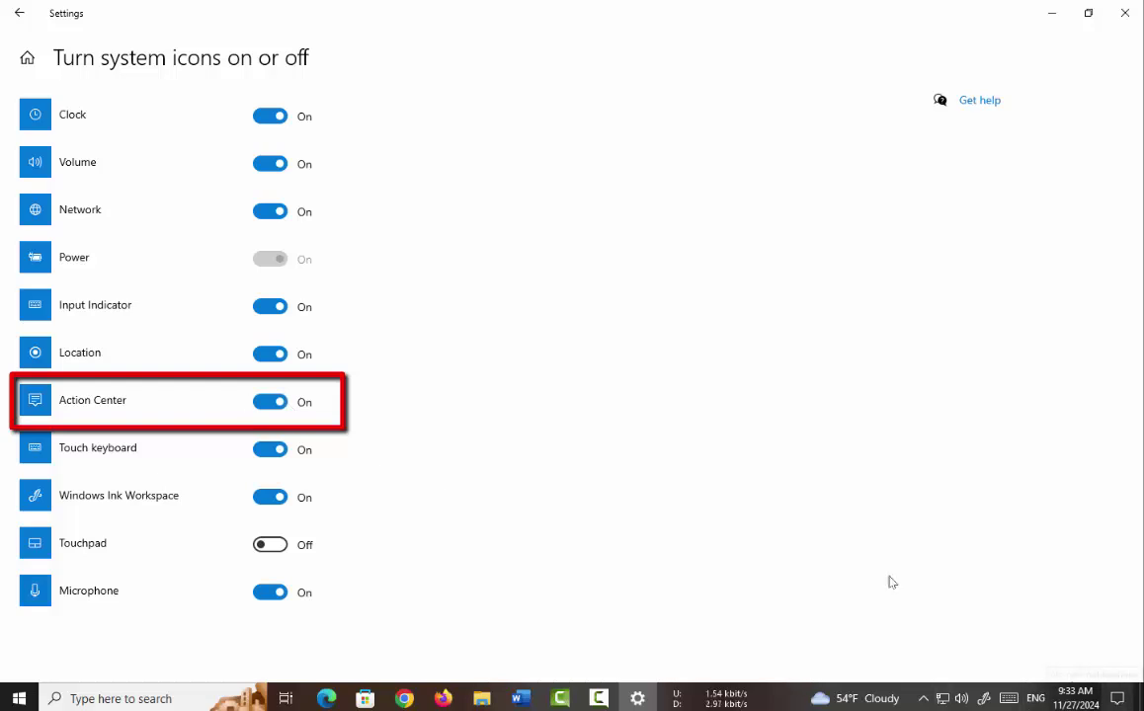
{"action": "left_click", "coordinate": [279, 405]}
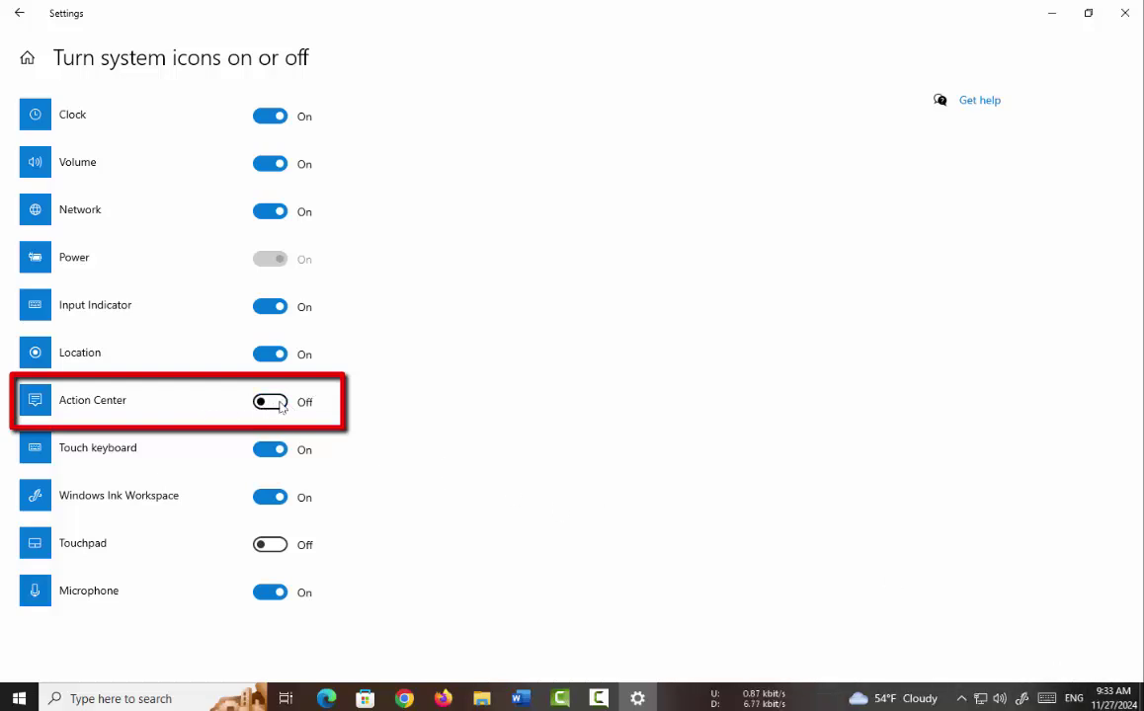
{"action": "left_click", "coordinate": [281, 405]}
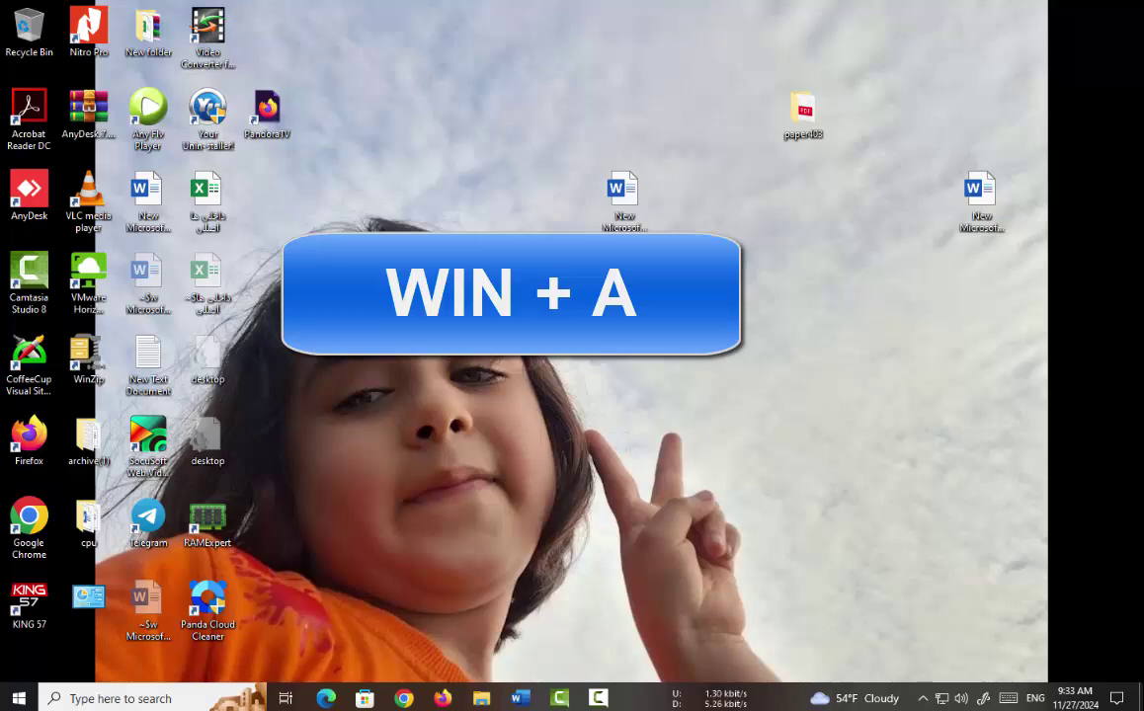
- Show the Action Center with Win+A, then bring up the Start menu
{"action": "key", "text": "super+a"}
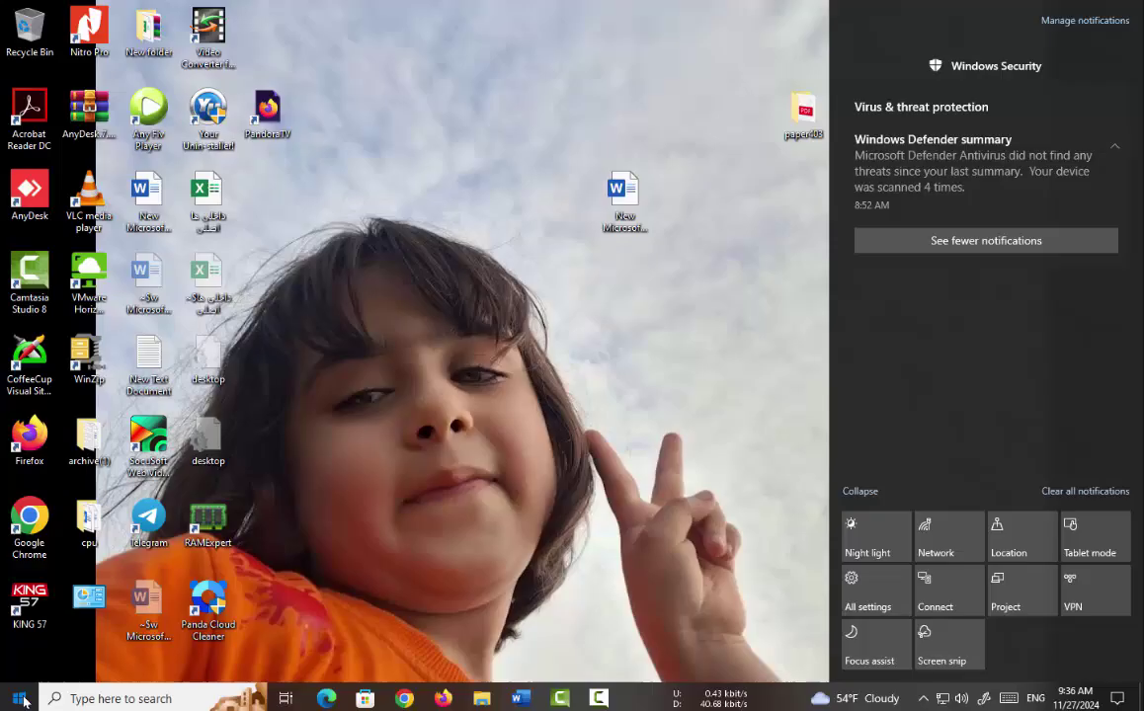
{"action": "key", "text": "super"}
- Go to Settings > System > Notifications & actions and scroll down the senders list
{"action": "left_click", "coordinate": [20, 626]}
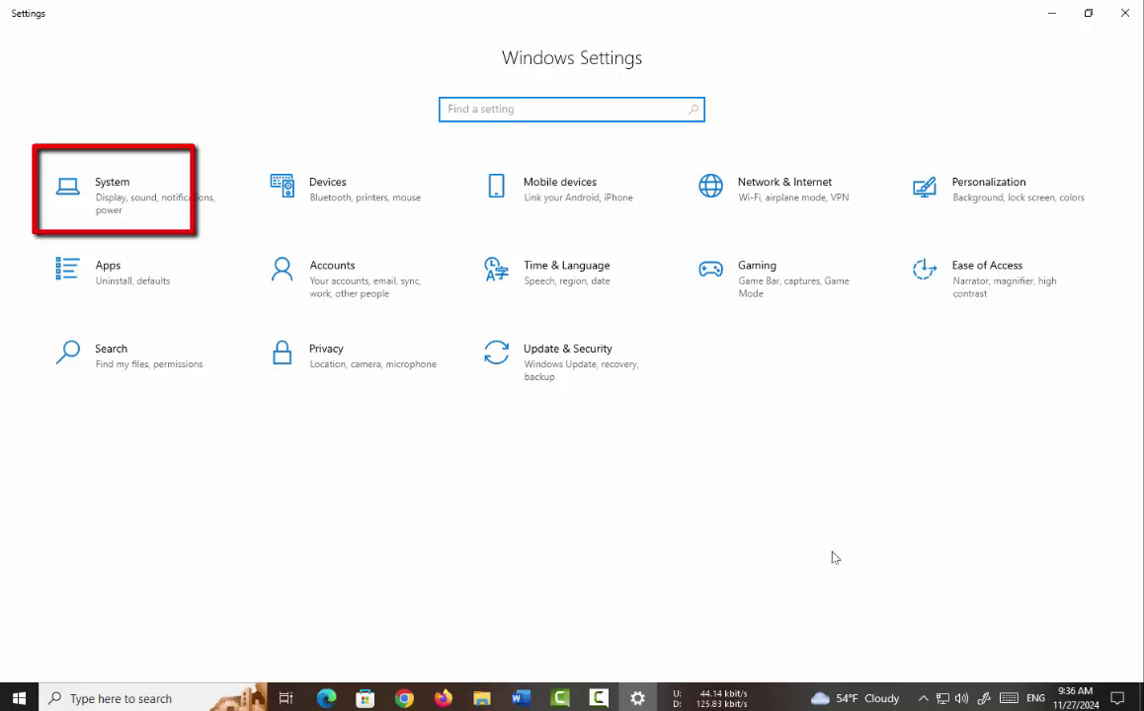
{"action": "left_click", "coordinate": [99, 192]}
{"action": "left_click", "coordinate": [103, 259]}
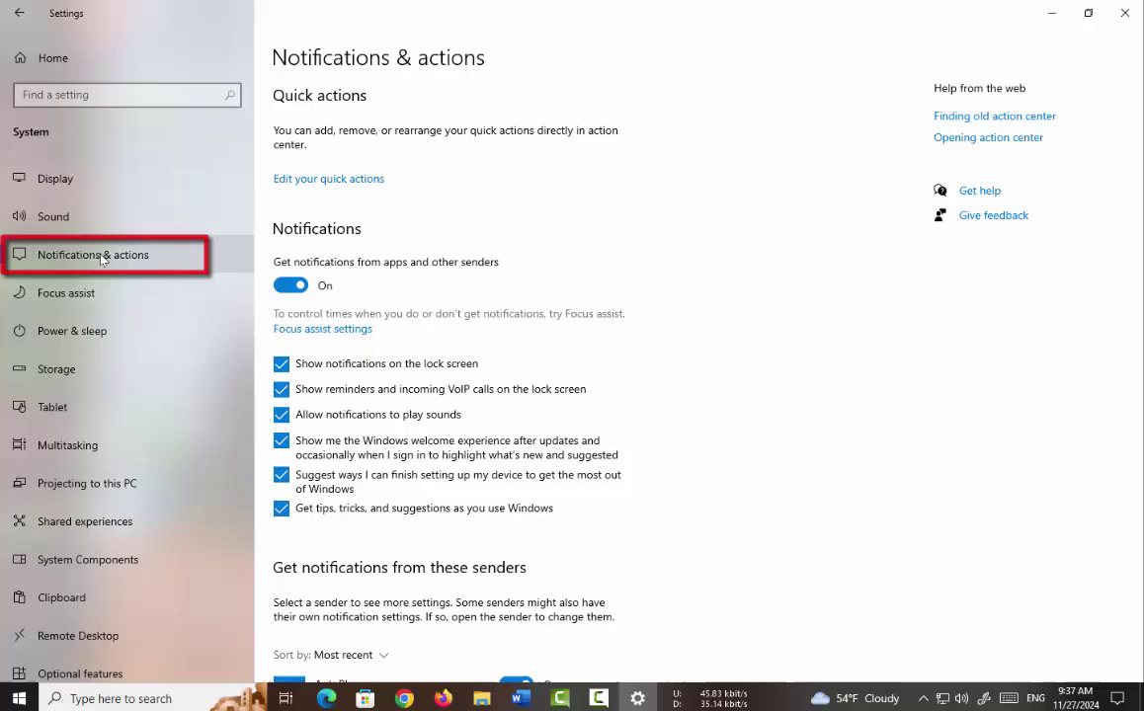
{"action": "scroll", "coordinate": [362, 525], "scroll_direction": "down", "scroll_amount": 3}
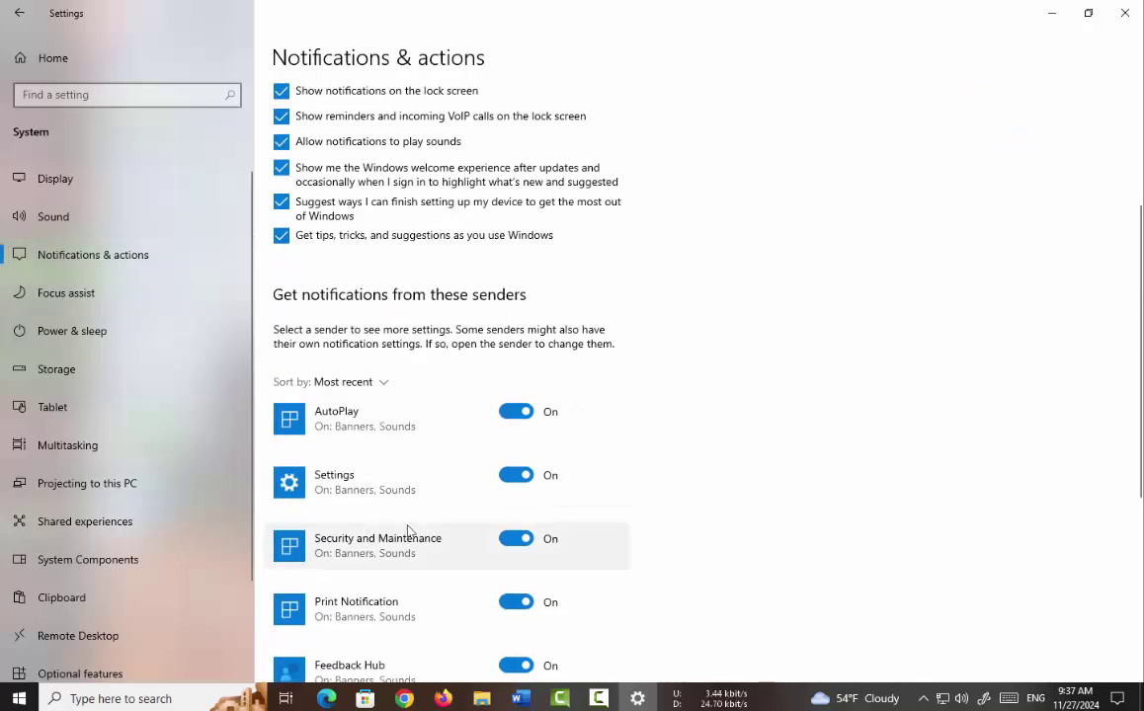
{"action": "scroll", "coordinate": [409, 528], "scroll_direction": "down", "scroll_amount": 3}
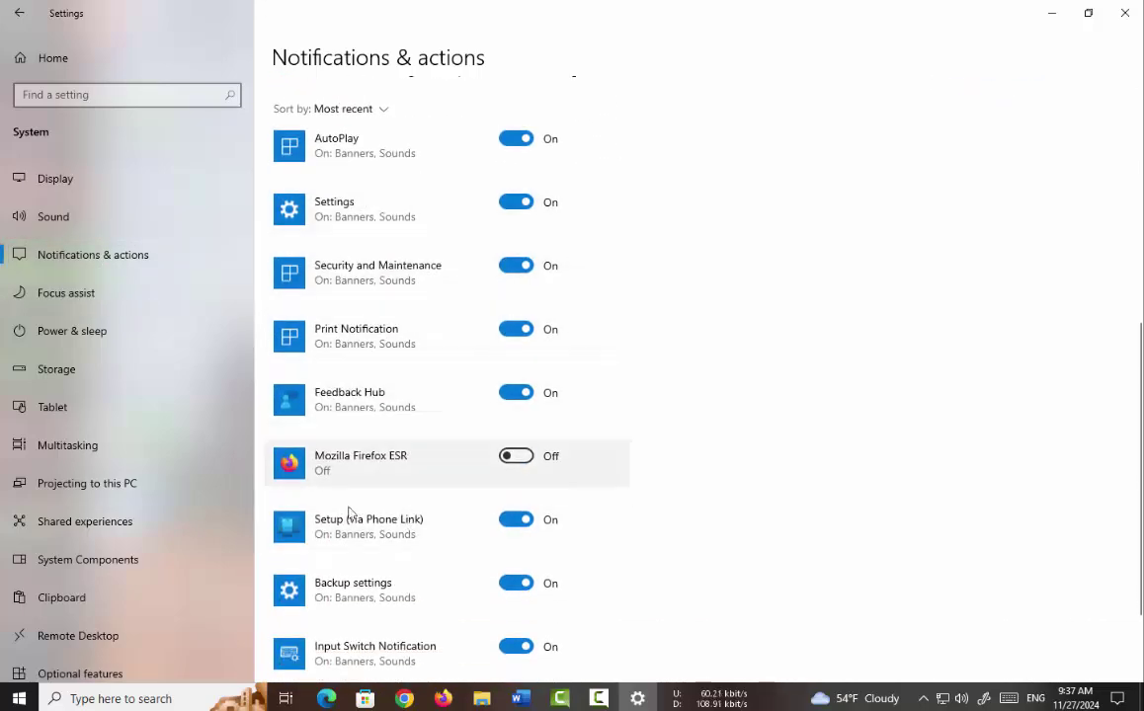
{"action": "scroll", "coordinate": [415, 612], "scroll_direction": "down", "scroll_amount": 2}
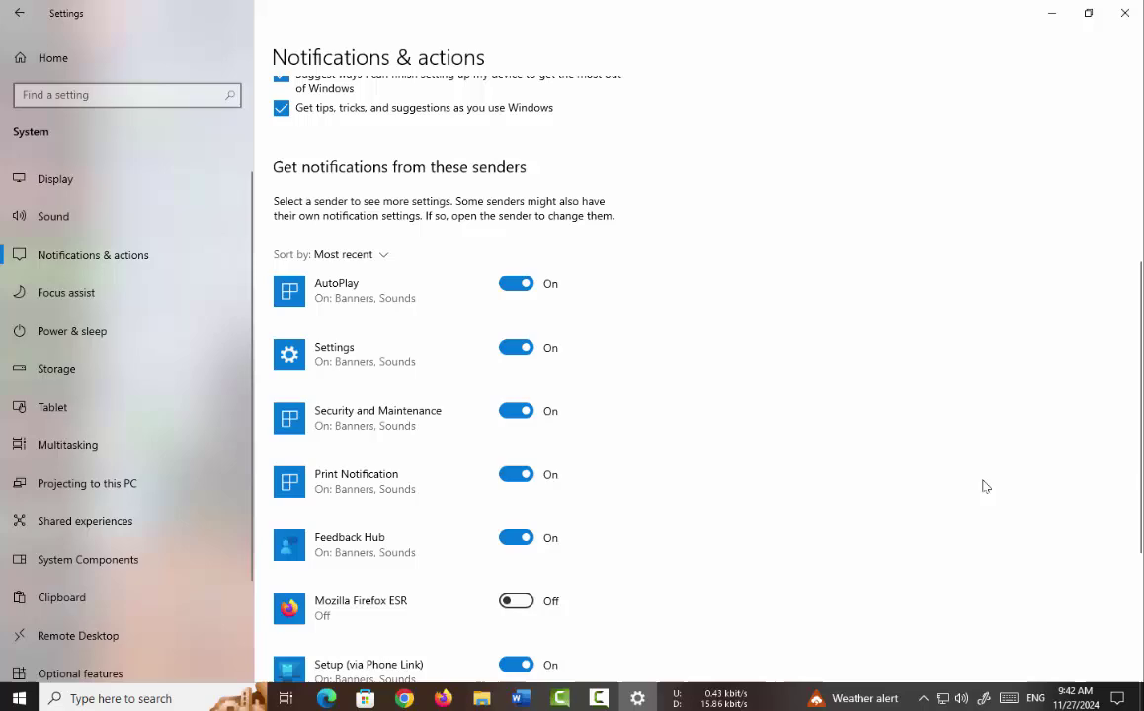
- Glance at the Action Center, then scroll the senders list down to Mozilla Firefox ESR
{"action": "key", "text": "super+a"}
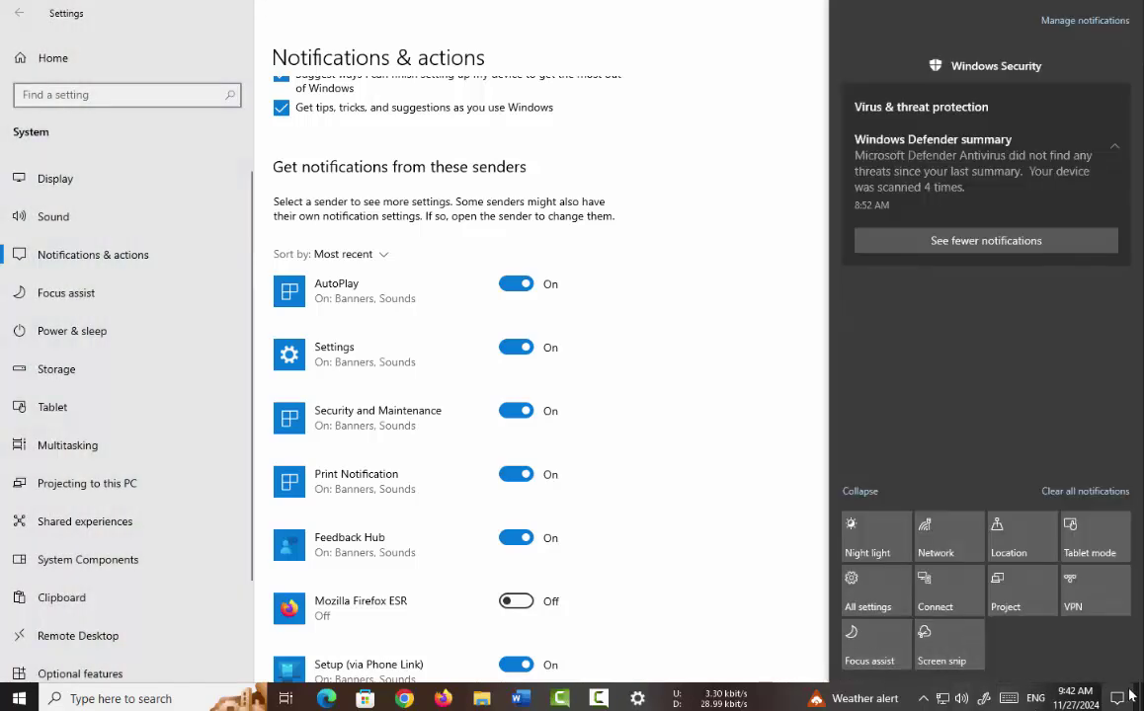
{"action": "left_click", "coordinate": [1088, 22]}
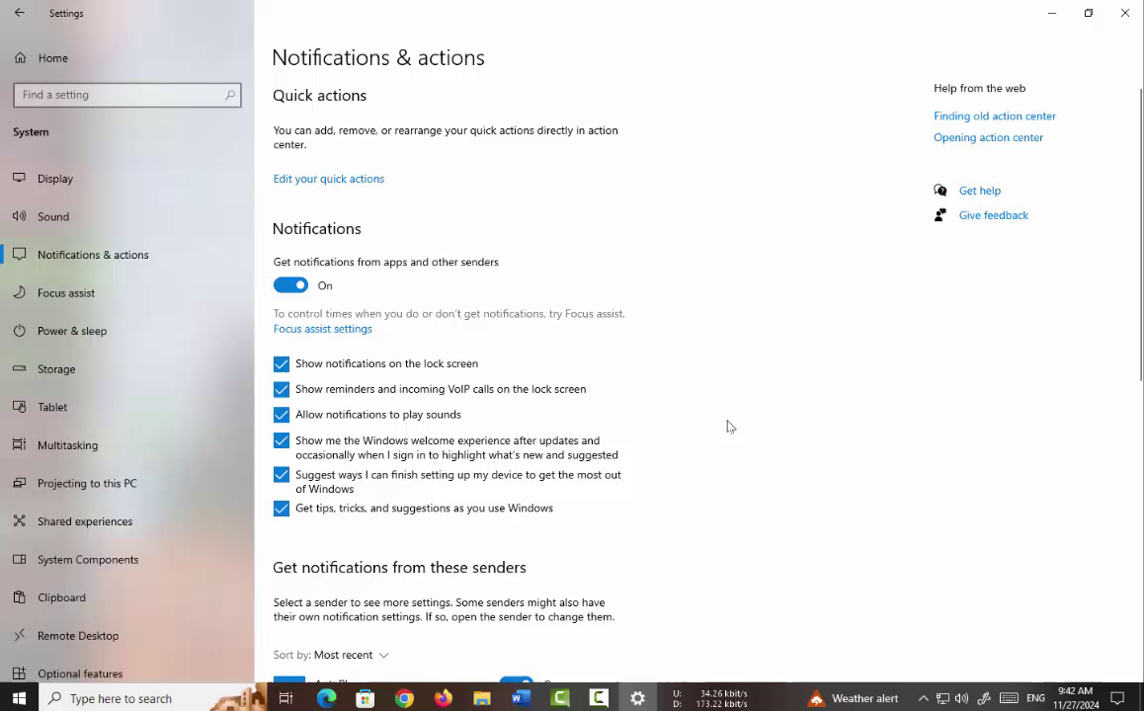
{"action": "scroll", "coordinate": [410, 466], "scroll_direction": "down", "scroll_amount": 3}
{"action": "scroll", "coordinate": [420, 462], "scroll_direction": "down", "scroll_amount": 3}
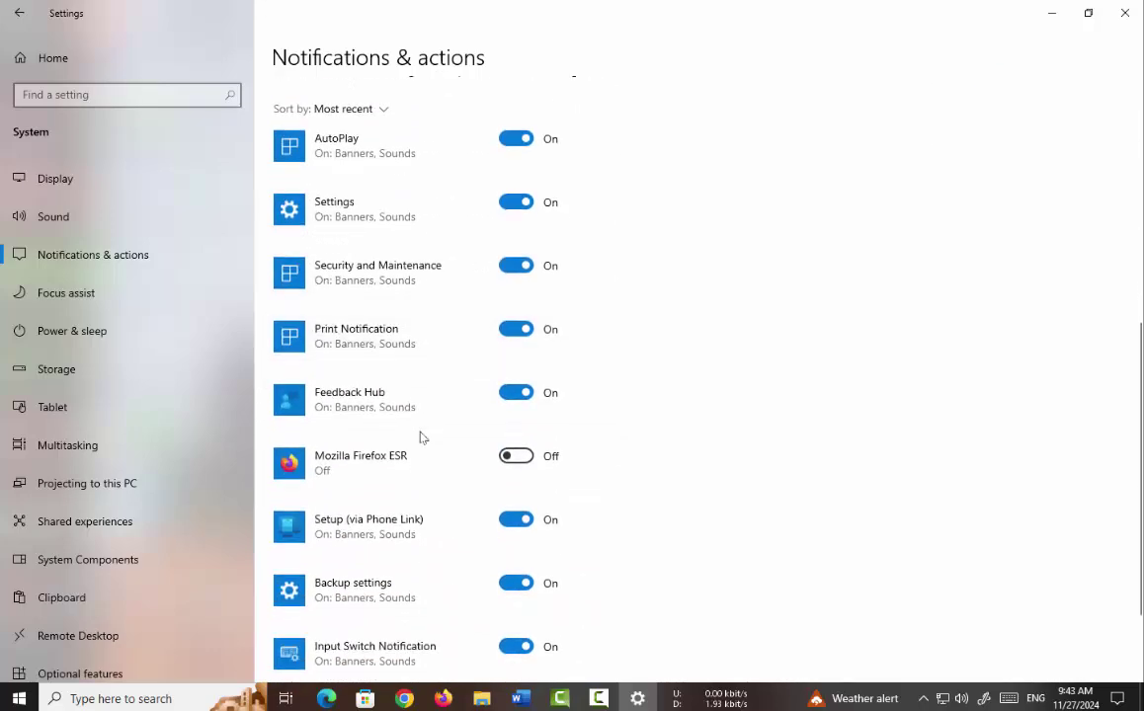
- View Mozilla Firefox ESR's notification page, close Settings, and show the Action Center
{"action": "left_click", "coordinate": [427, 464]}
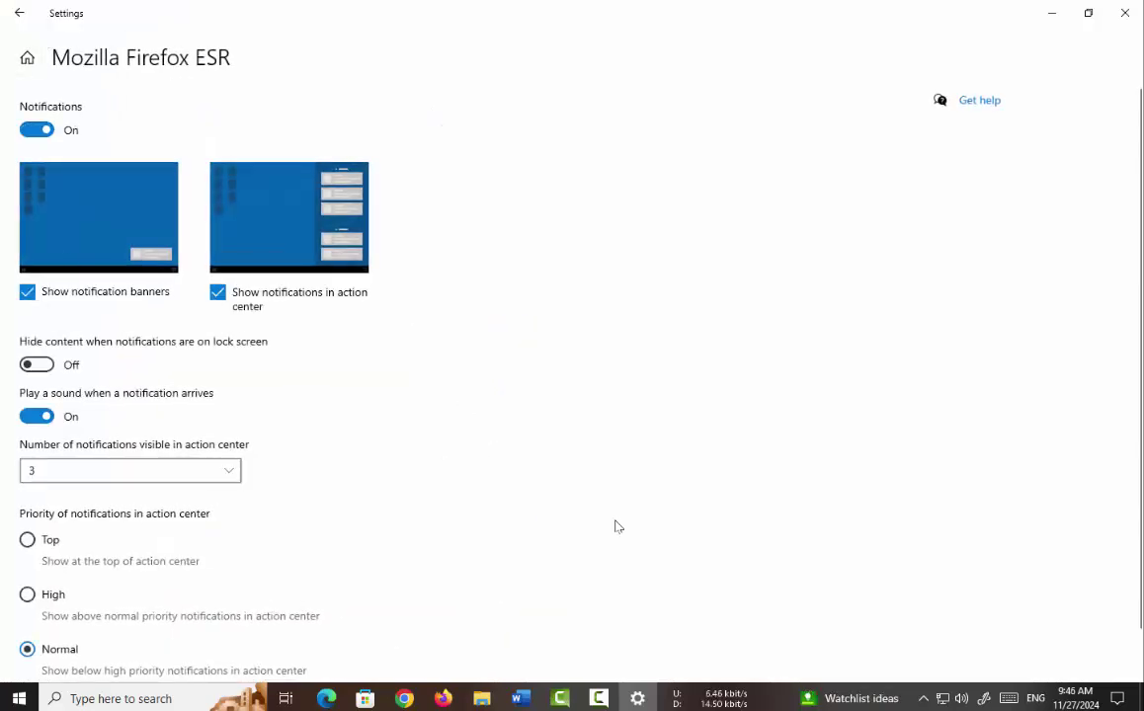
{"action": "left_click", "coordinate": [1140, 699]}
{"action": "left_click", "coordinate": [1120, 699]}
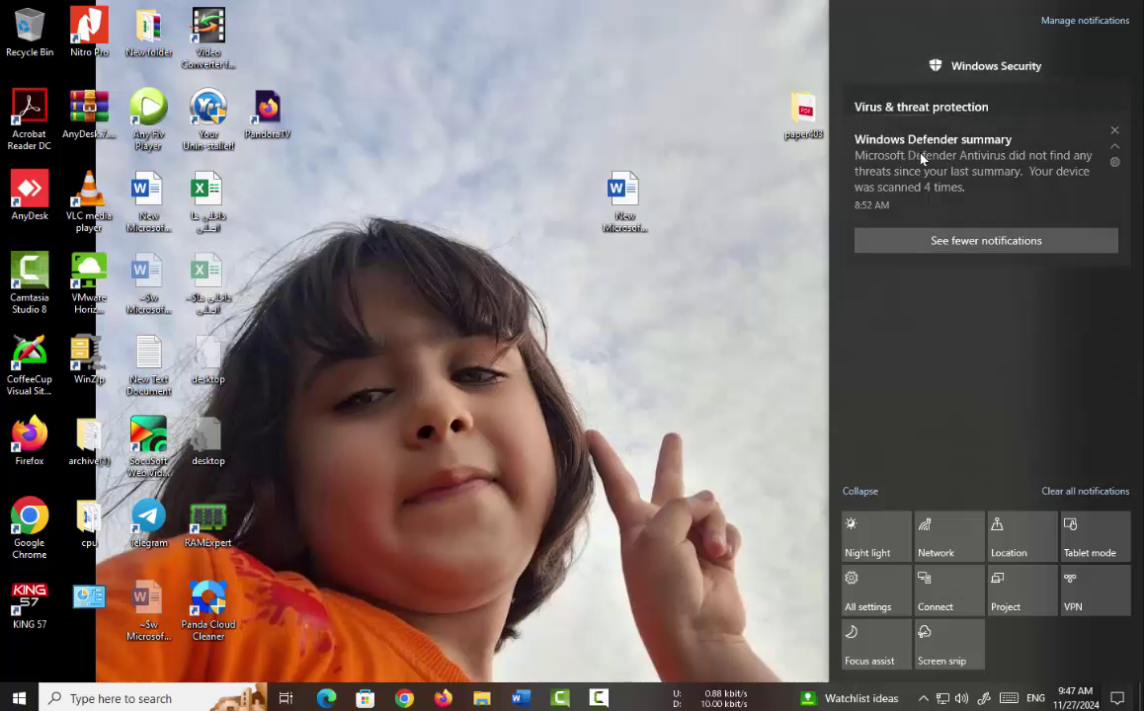
- Clear the Windows Defender summary, hide the new-notification count, and reopen the Action Center
{"action": "left_click", "coordinate": [1114, 133]}
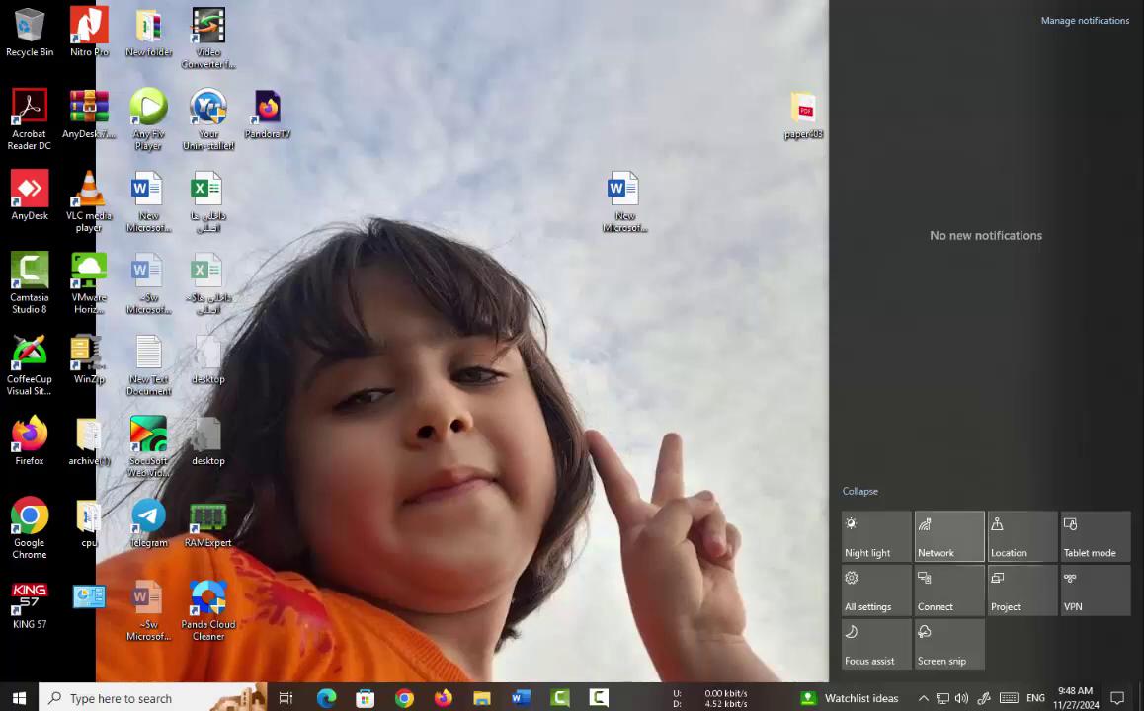
{"action": "left_click", "coordinate": [1117, 699]}
{"action": "right_click", "coordinate": [1117, 699]}
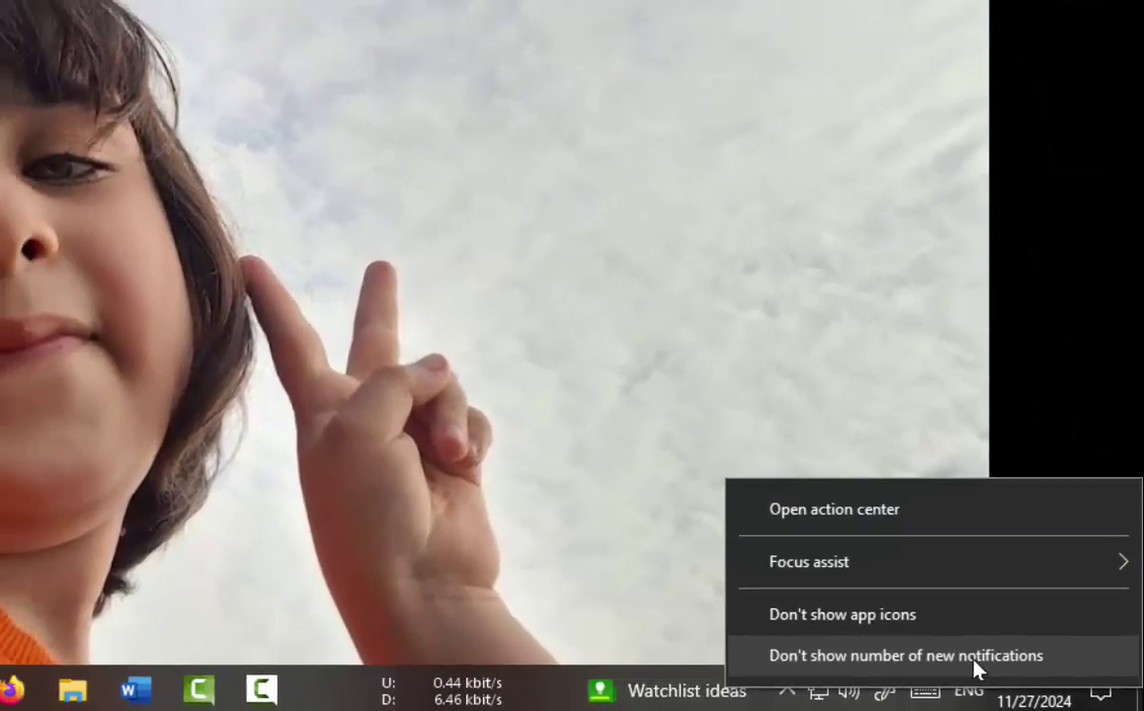
{"action": "left_click", "coordinate": [997, 669]}
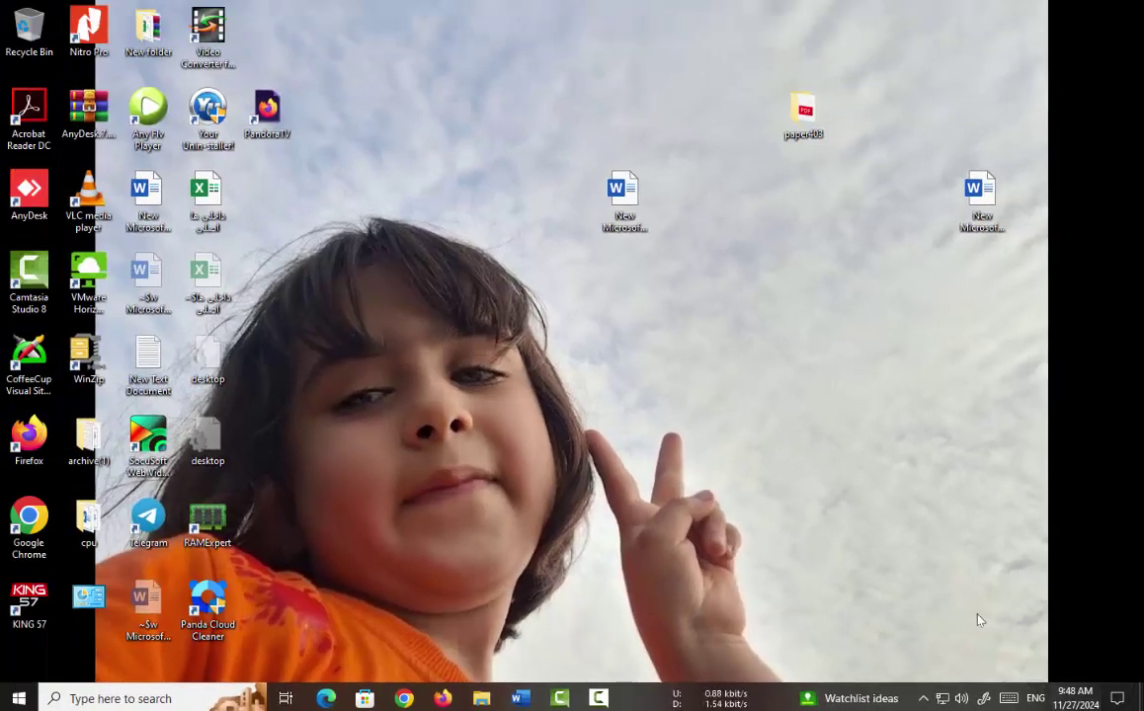
{"action": "key", "text": "super+a"}
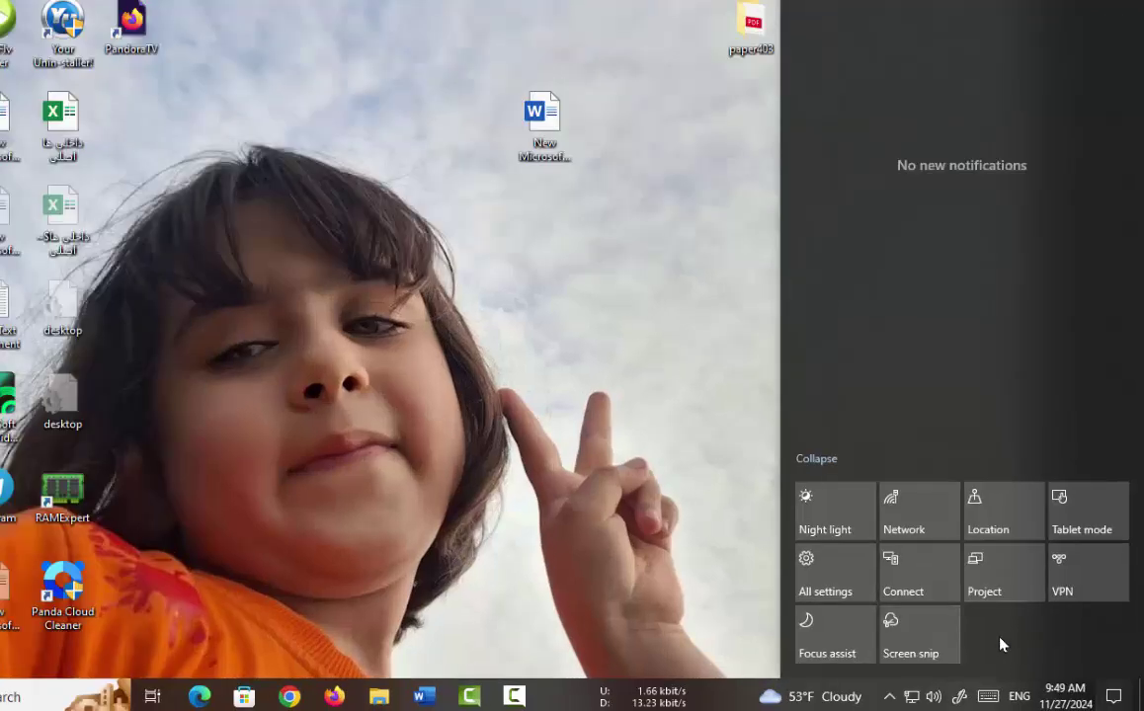
- Move Night light and Connect into the leading quick-action slots, then expand all tiles
{"action": "right_click", "coordinate": [1001, 647]}
{"action": "left_click", "coordinate": [1015, 654]}
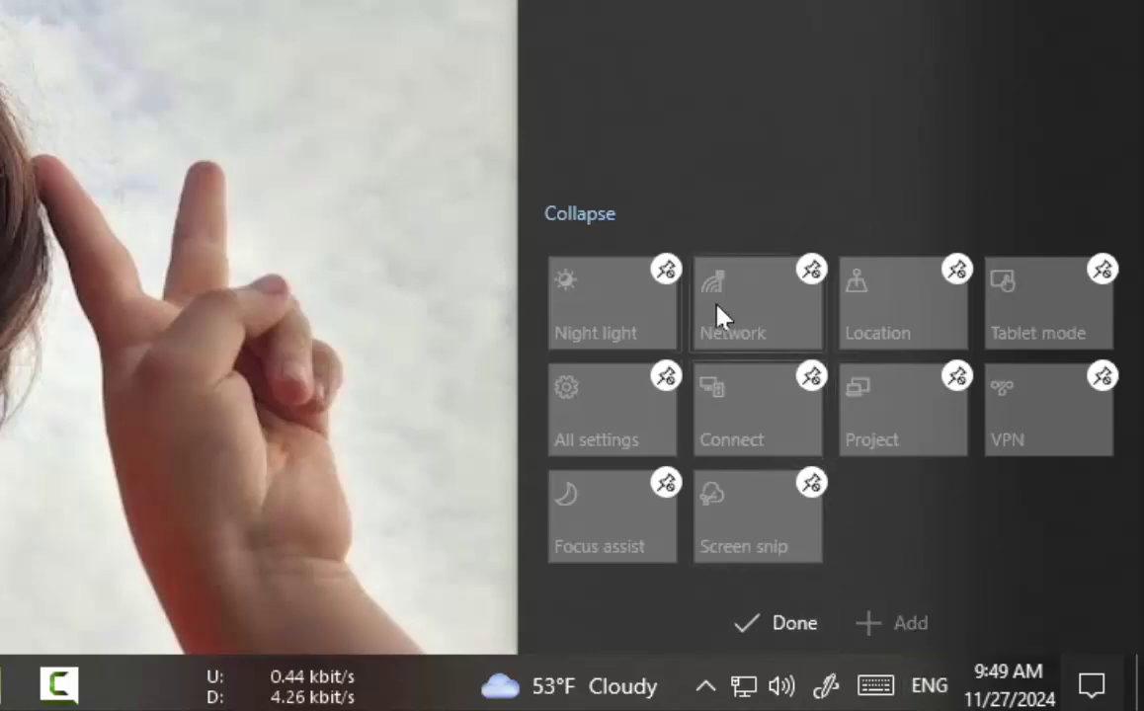
{"action": "left_click_drag", "start_coordinate": [615, 326], "coordinate": [777, 328]}
{"action": "left_click_drag", "start_coordinate": [769, 401], "coordinate": [748, 329]}
{"action": "left_click", "coordinate": [798, 633]}
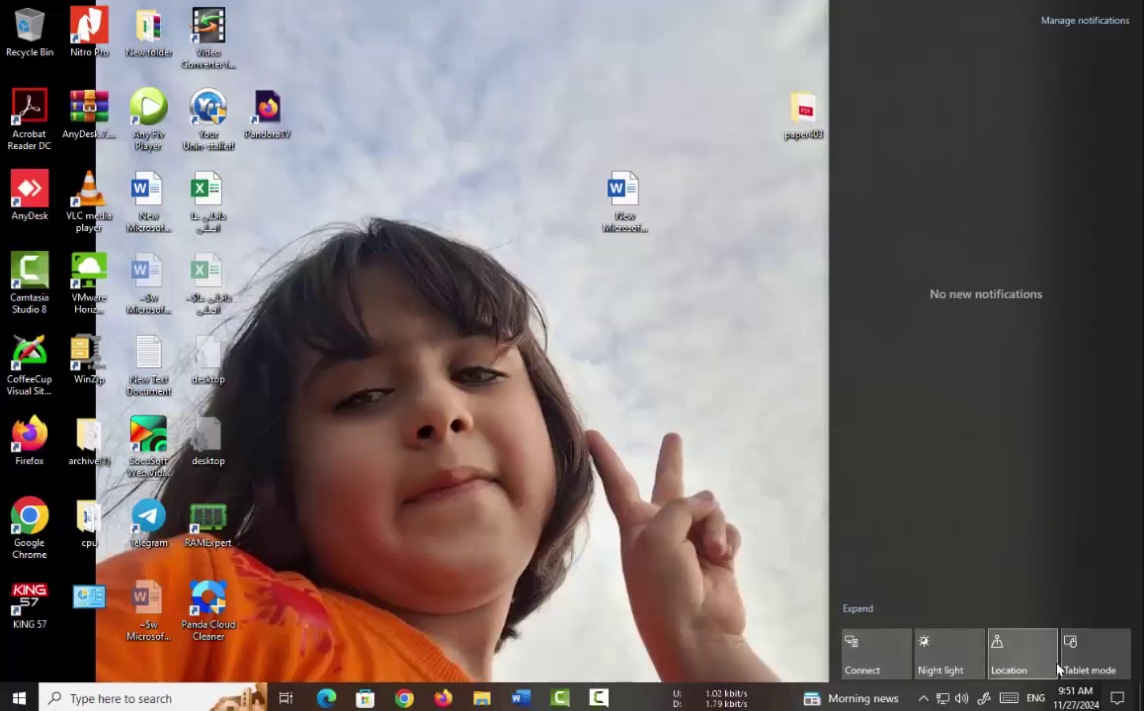
{"action": "left_click", "coordinate": [861, 613]}
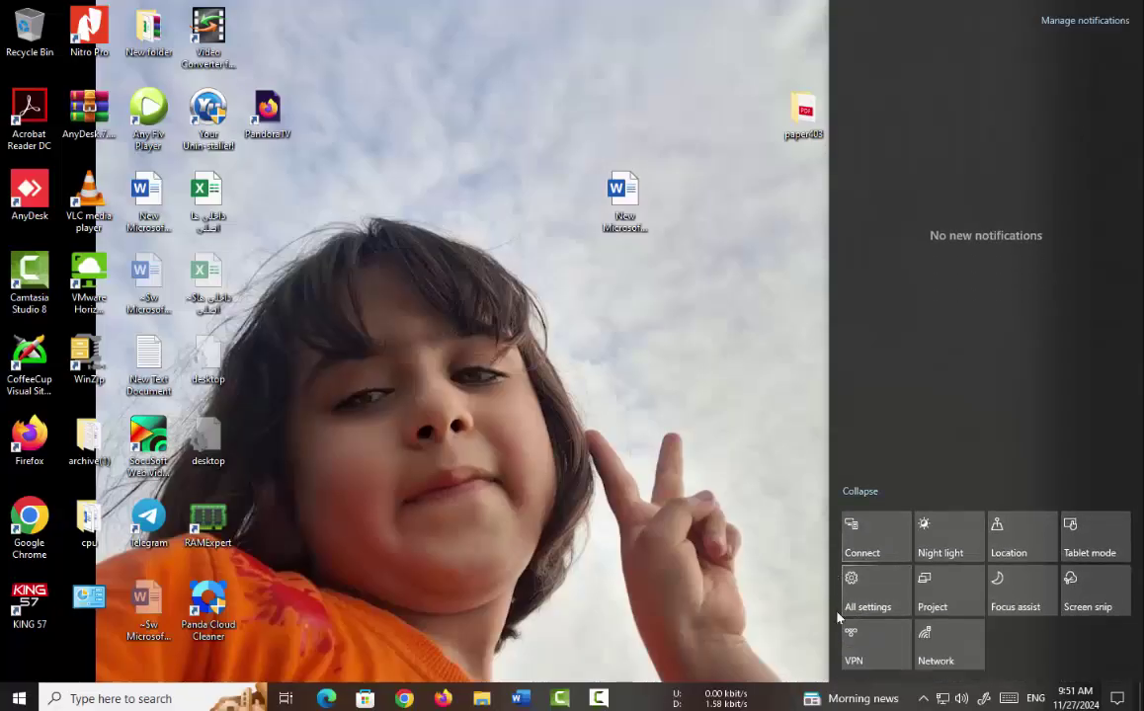
- Put Network in slot 1 and Screen snip in slot 2, then collapse to one row
{"action": "right_click", "coordinate": [961, 659]}
{"action": "left_click", "coordinate": [973, 659]}
{"action": "left_click_drag", "start_coordinate": [946, 593], "coordinate": [873, 517]}
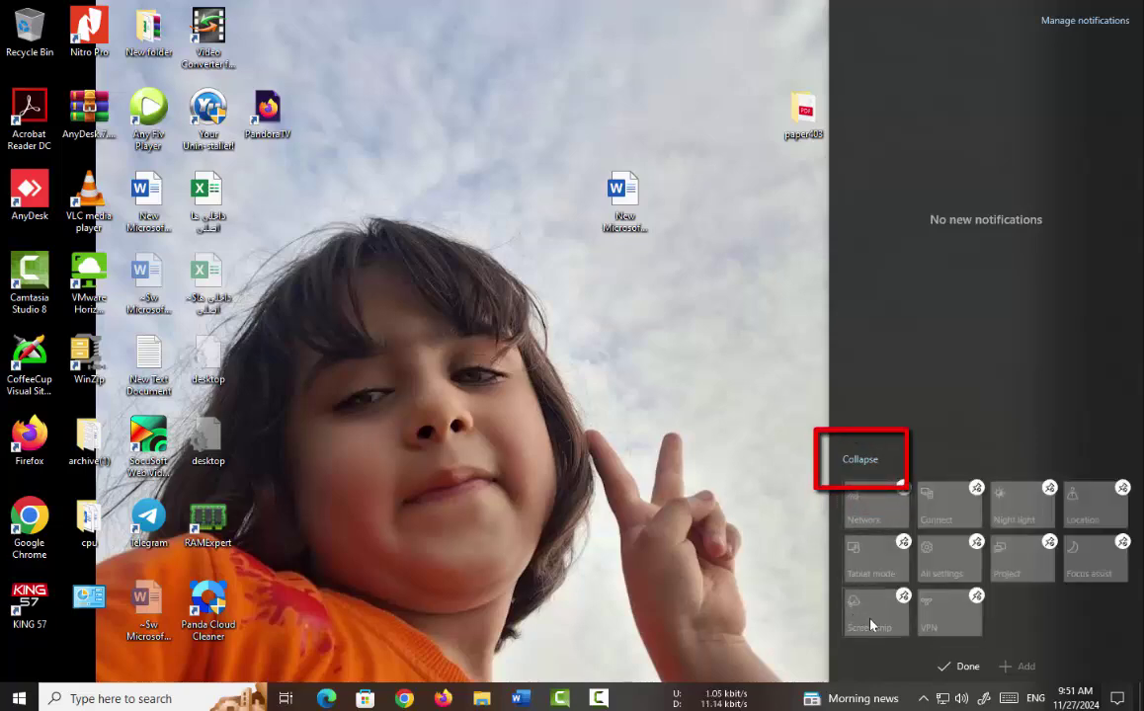
{"action": "mouse_move", "coordinate": [871, 620]}
{"action": "left_mouse_down"}
{"action": "mouse_move", "coordinate": [937, 549]}
{"action": "mouse_move", "coordinate": [943, 522]}
{"action": "left_mouse_up"}
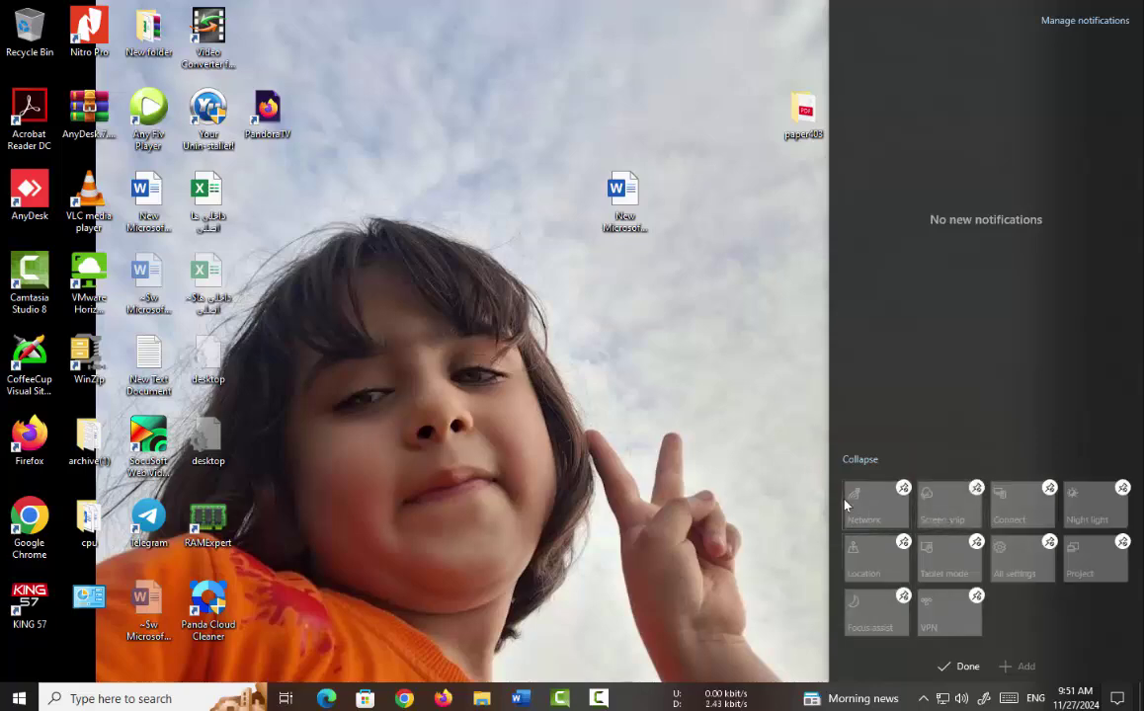
{"action": "left_click", "coordinate": [944, 671]}
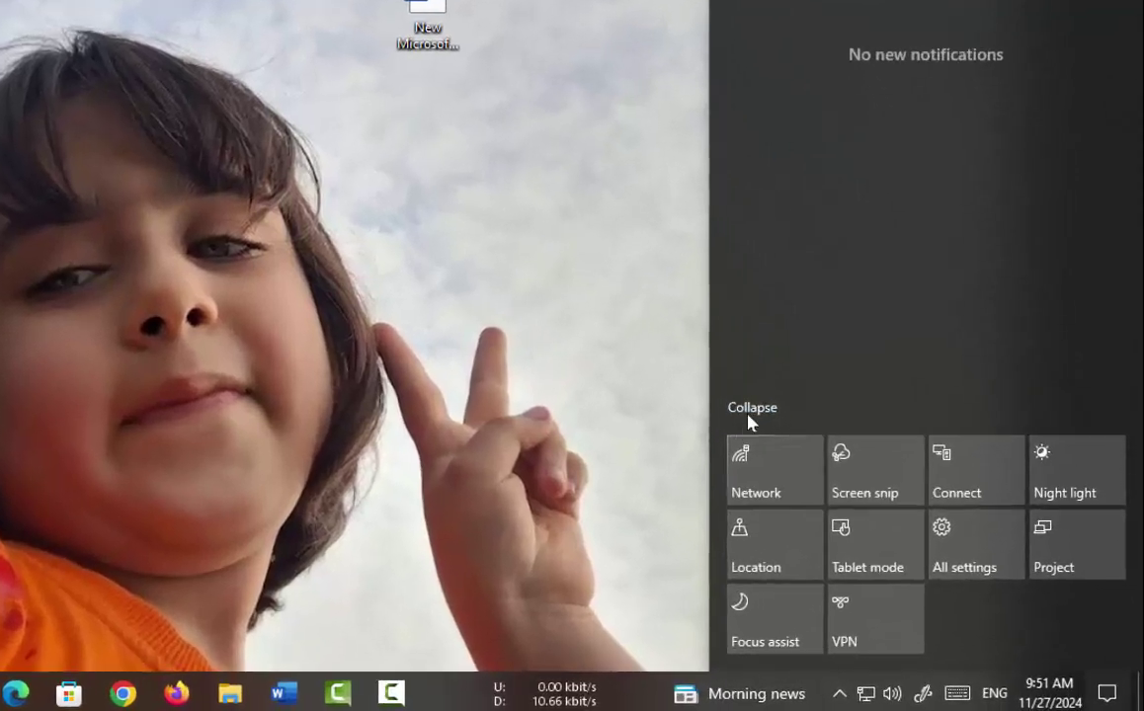
{"action": "left_click", "coordinate": [860, 493]}
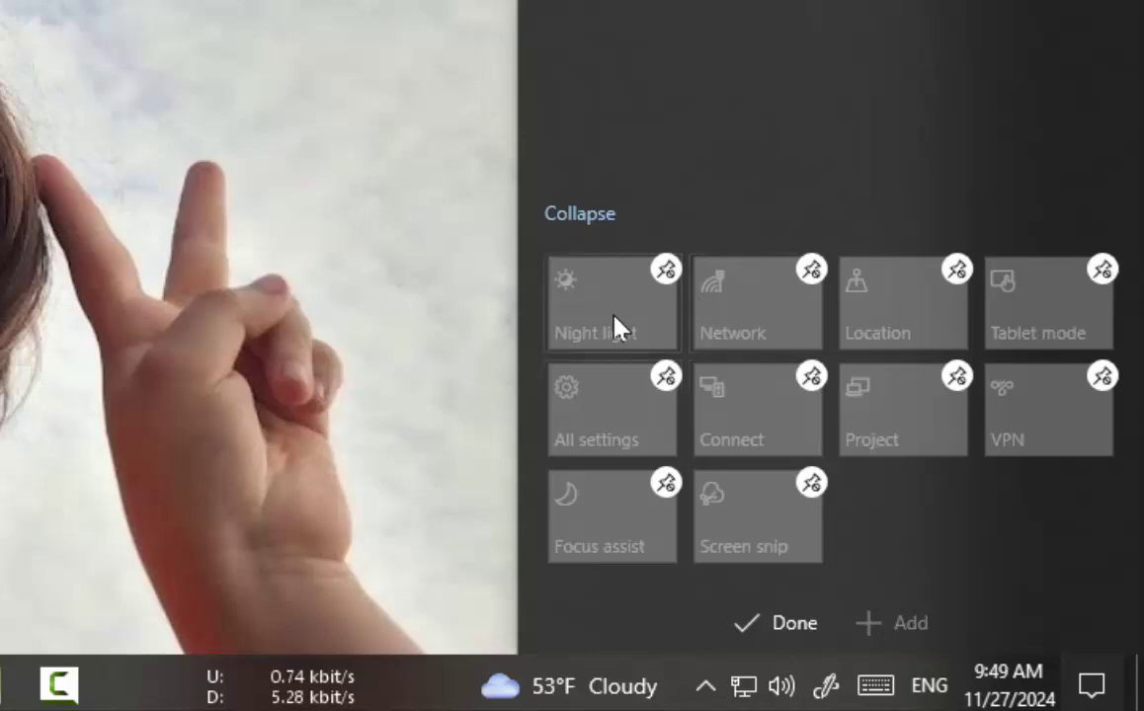
- Drag Night light and Connect forward so tiles start Connect, Night light, Location, Tablet mode
{"action": "left_click_drag", "start_coordinate": [614, 326], "coordinate": [775, 326]}
{"action": "left_click_drag", "start_coordinate": [748, 414], "coordinate": [753, 327]}
{"action": "left_click", "coordinate": [802, 632]}
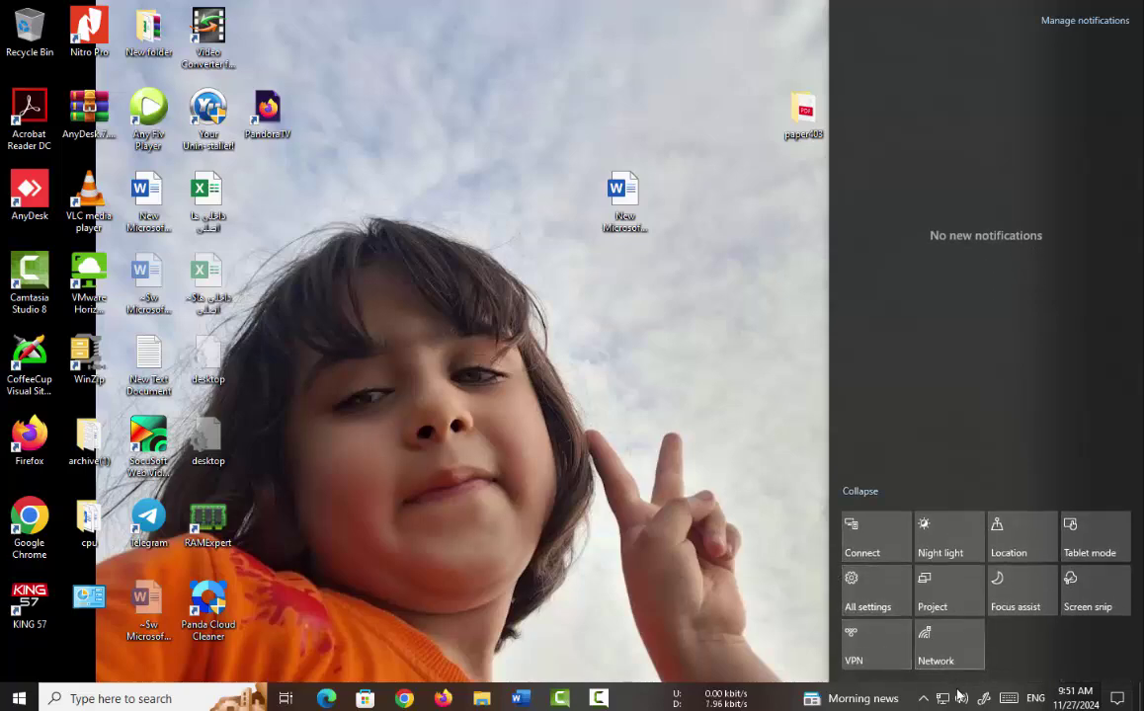
- Reorder tiles to Network, Screen snip, Connect, Night light and collapse them to one row
{"action": "right_click", "coordinate": [972, 654]}
{"action": "left_click", "coordinate": [973, 635]}
{"action": "left_click_drag", "start_coordinate": [952, 629], "coordinate": [871, 516]}
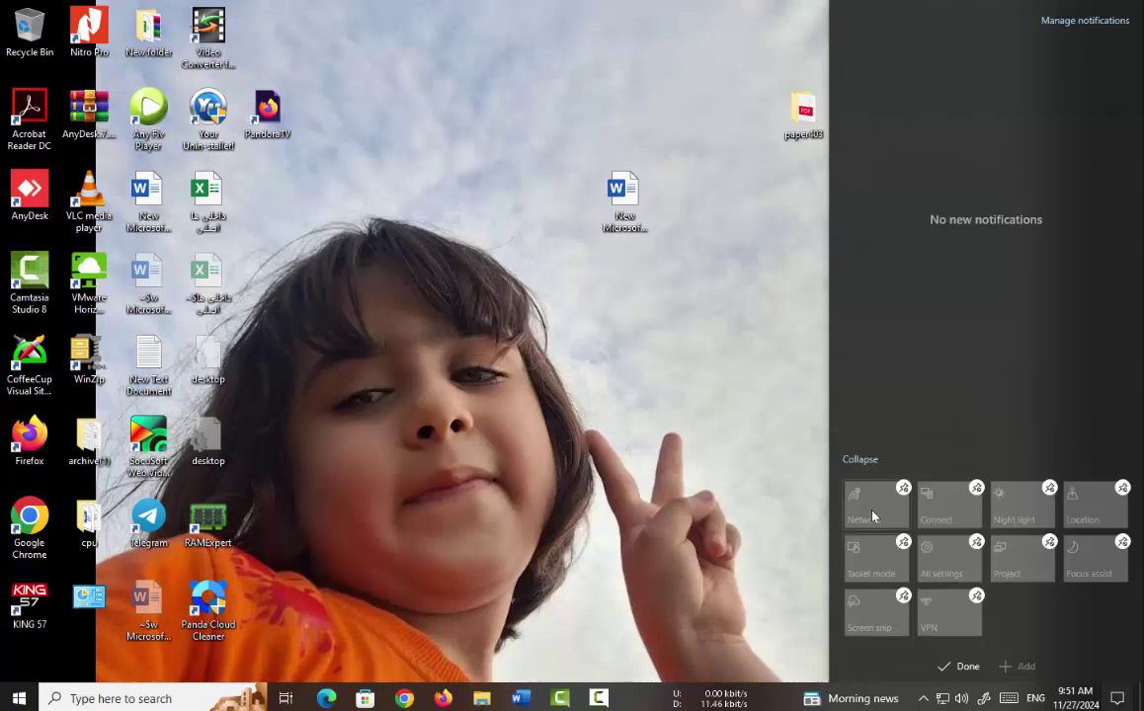
{"action": "left_click_drag", "start_coordinate": [877, 612], "coordinate": [943, 520]}
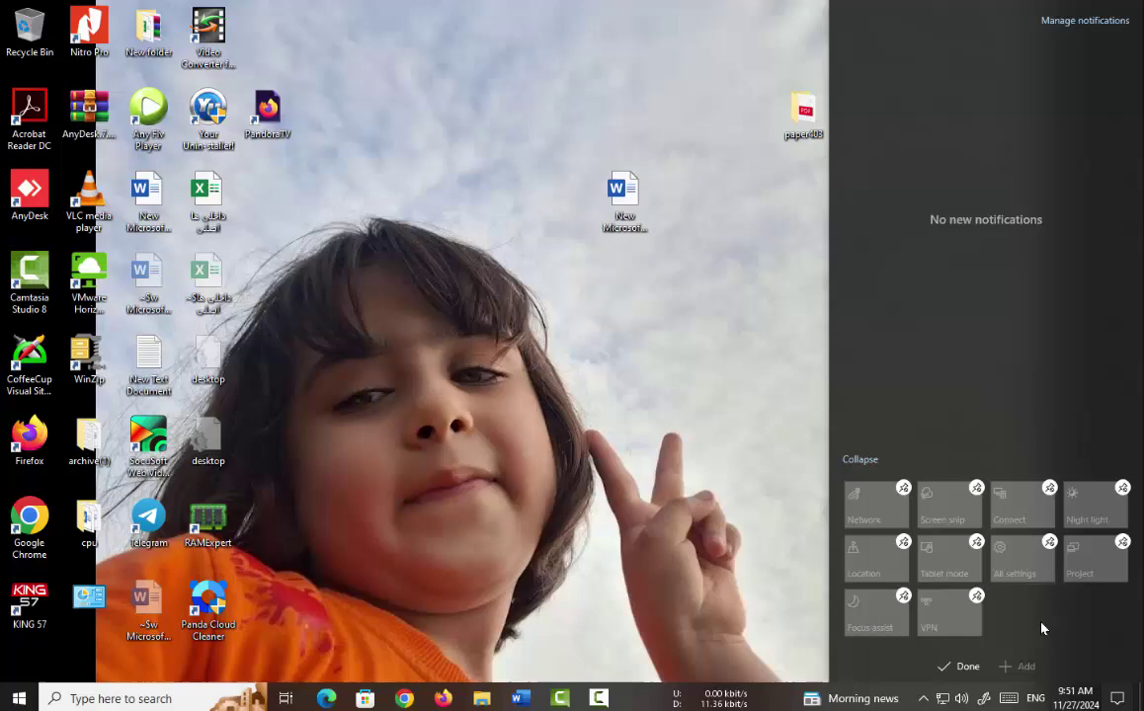
{"action": "left_click", "coordinate": [968, 669]}
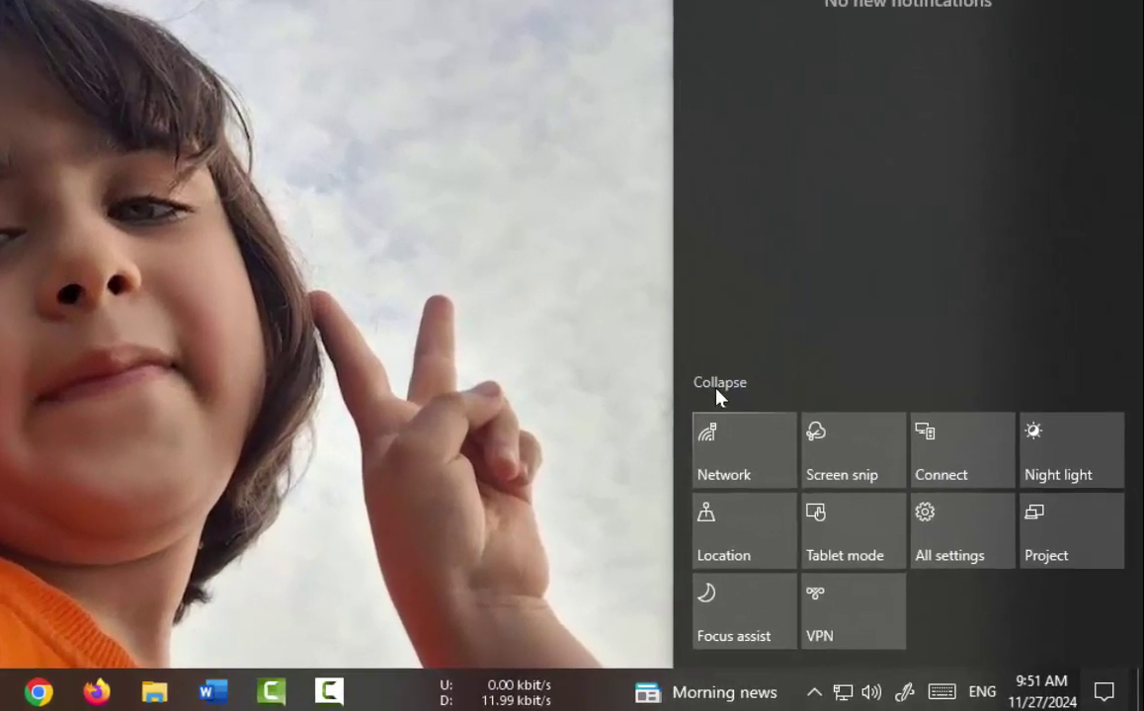
{"action": "left_click", "coordinate": [859, 491]}
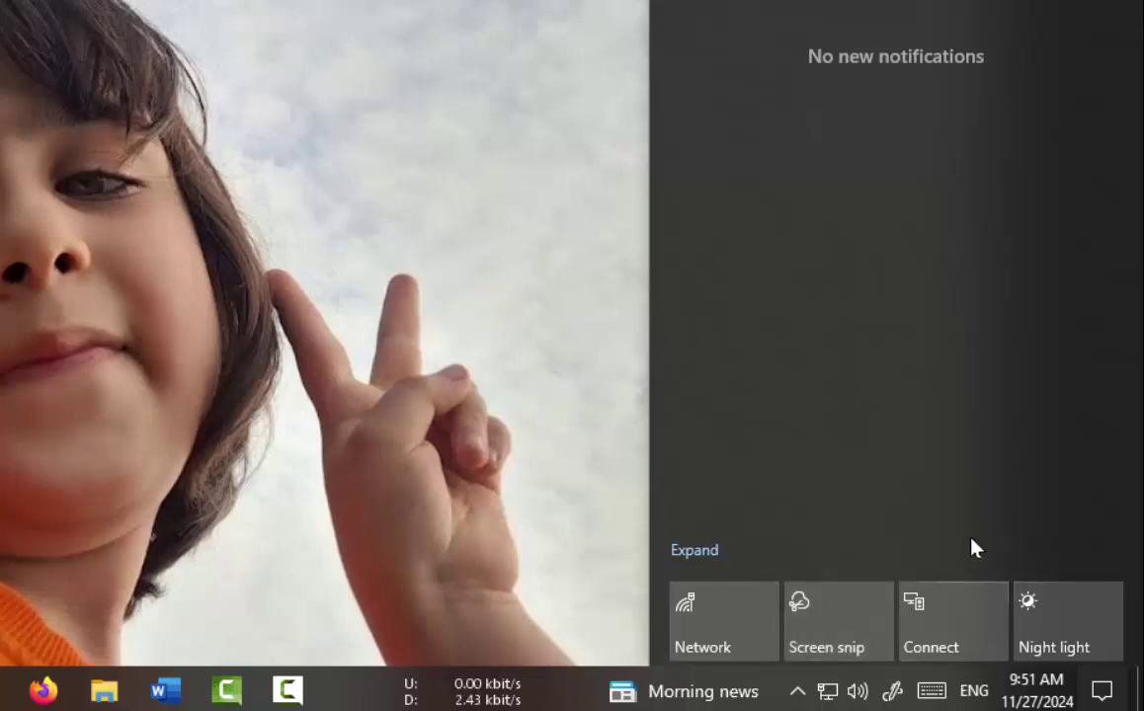